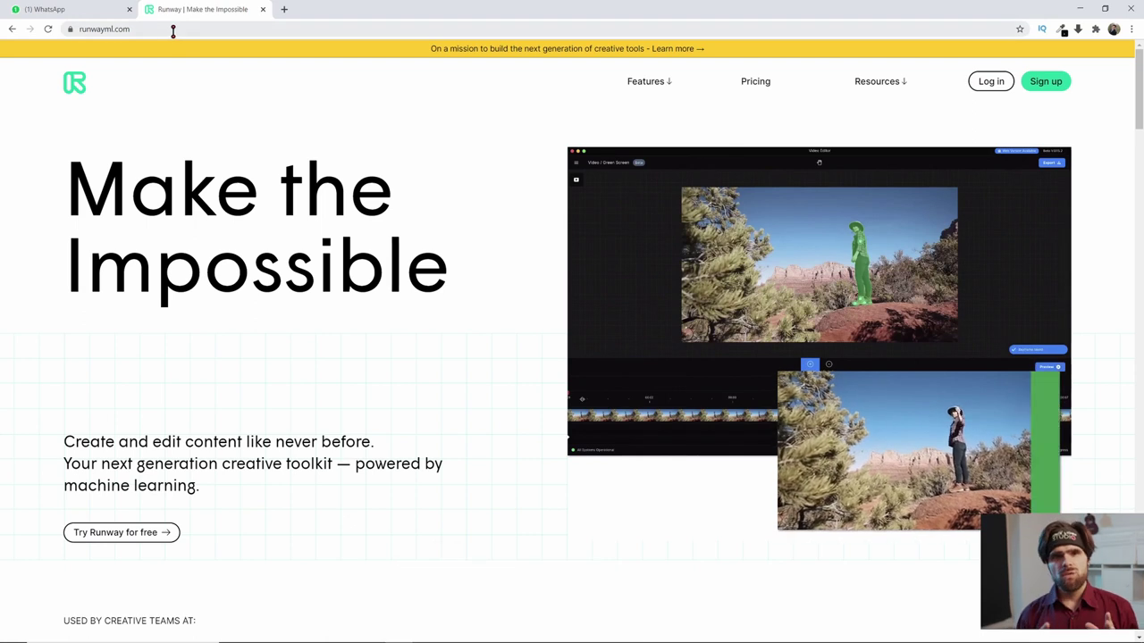
# Log in to Runway from the website to reach the app Home dashboard.
pyautogui.click(174, 30)
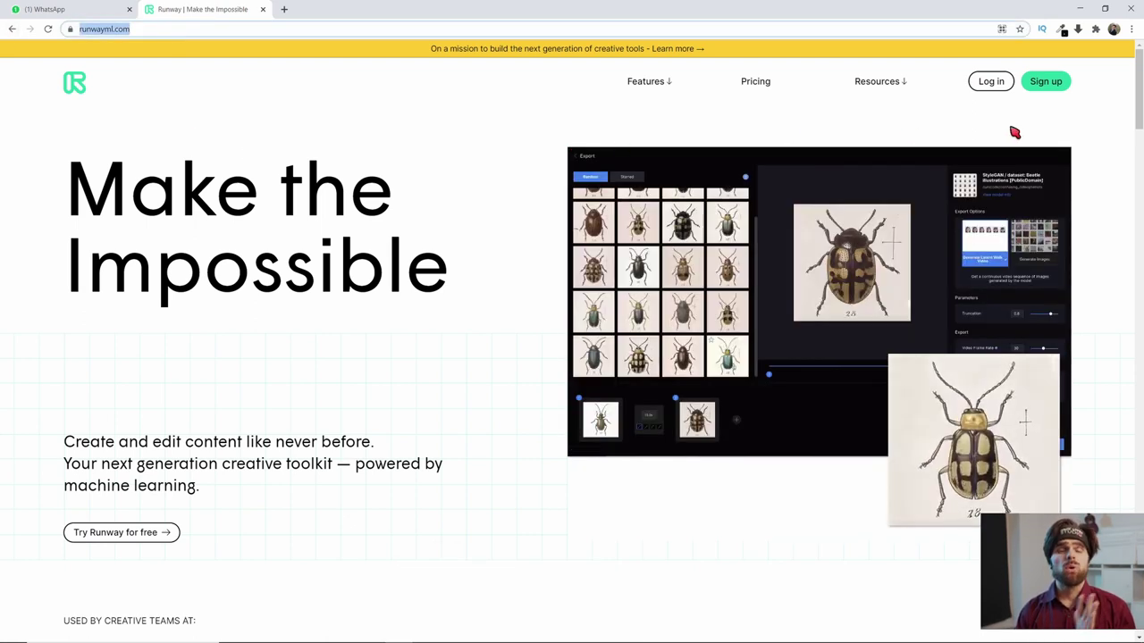
pyautogui.click(992, 81)
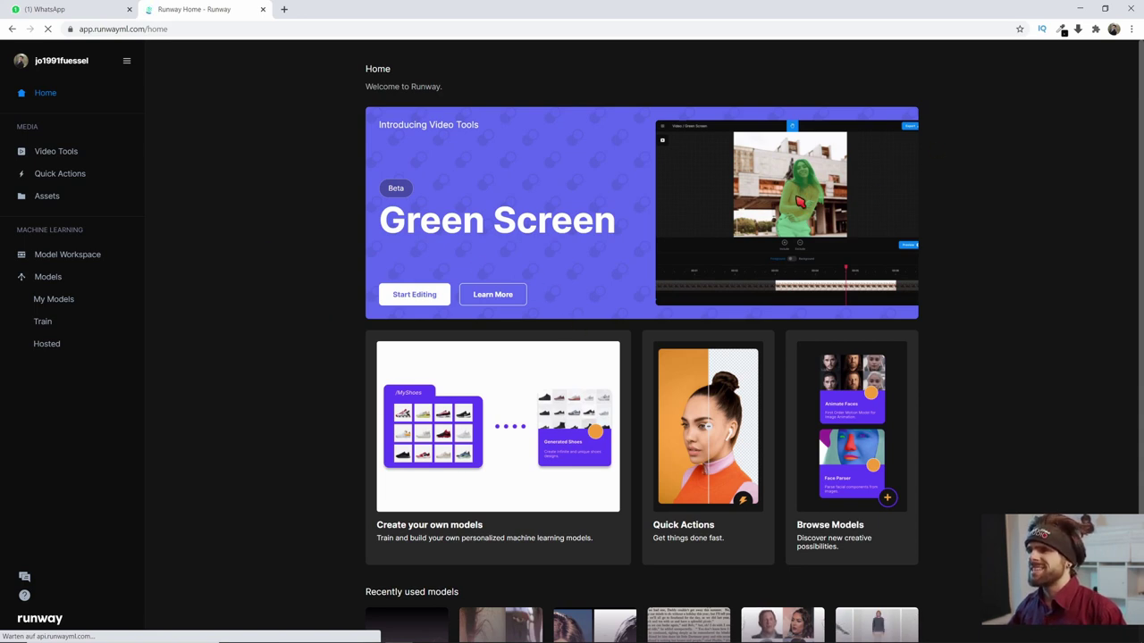
# Upload the presenter clip Untitled.mov (00:03) to the Green Screen tool and drop it onto the timeline.
pyautogui.click(66, 154)
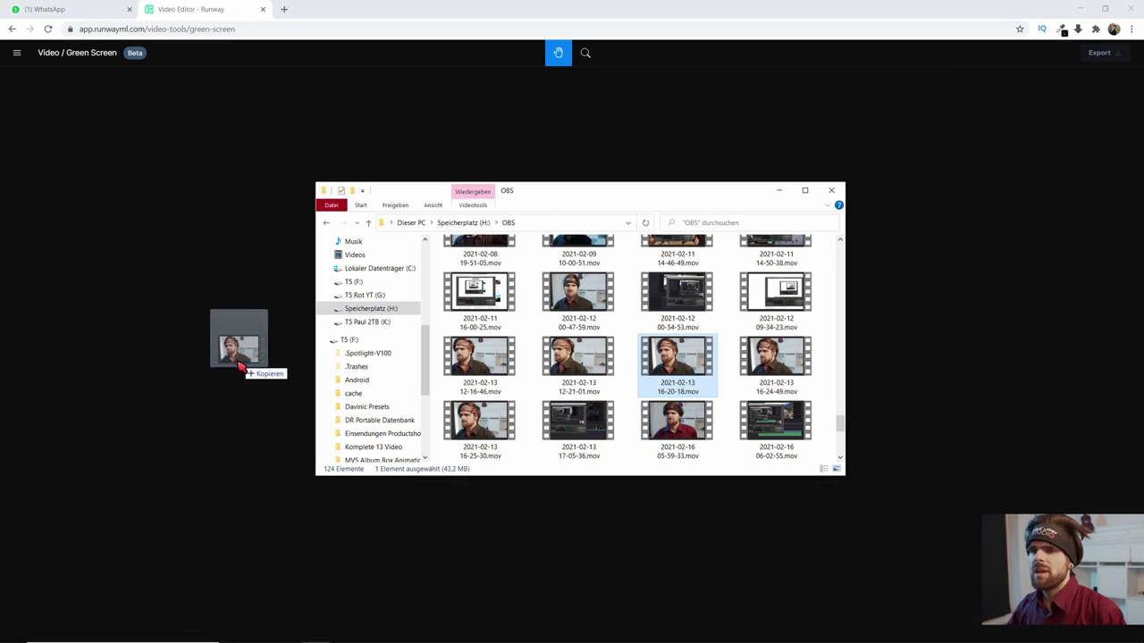
pyautogui.moveTo(676, 351); pyautogui.dragTo(237, 365)
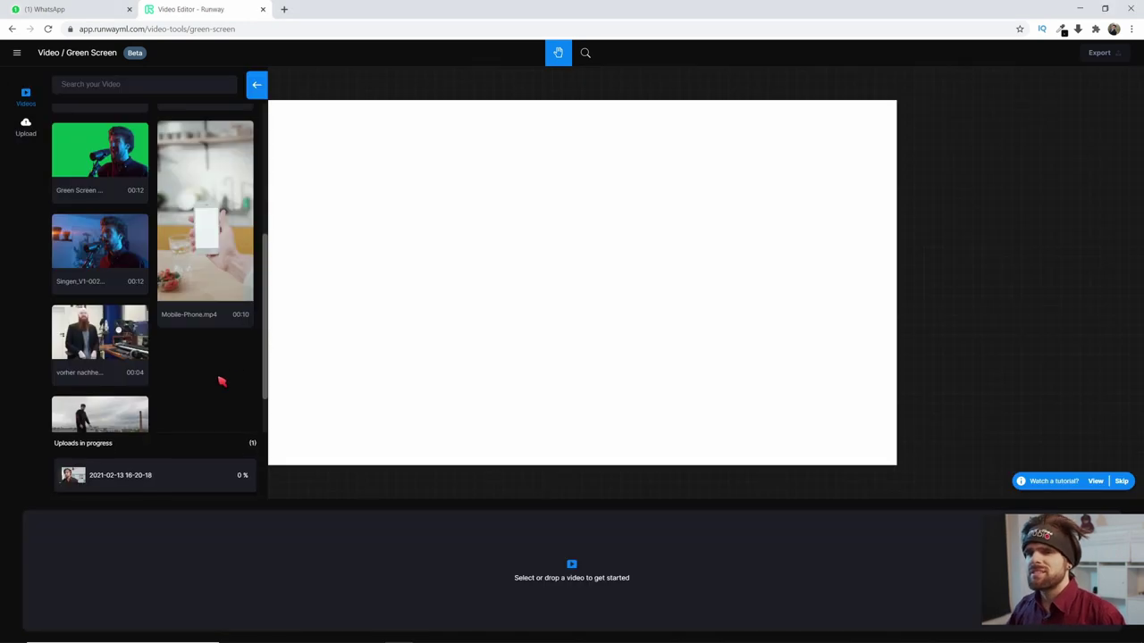
pyautogui.scroll(-1, 185, 411)
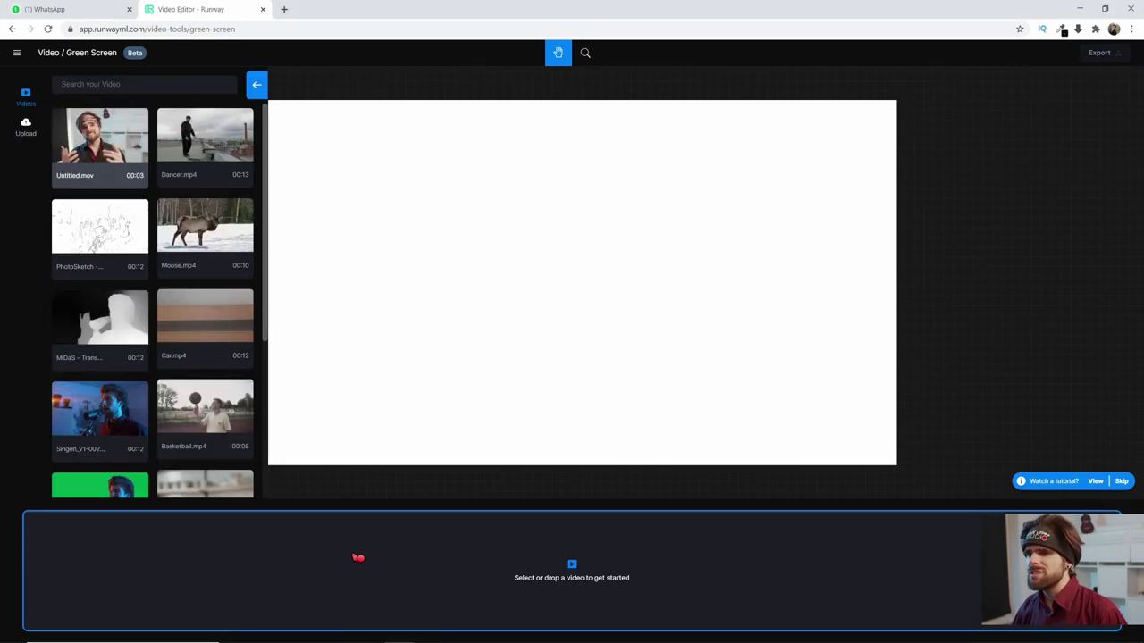
pyautogui.moveTo(131, 485); pyautogui.dragTo(357, 557)
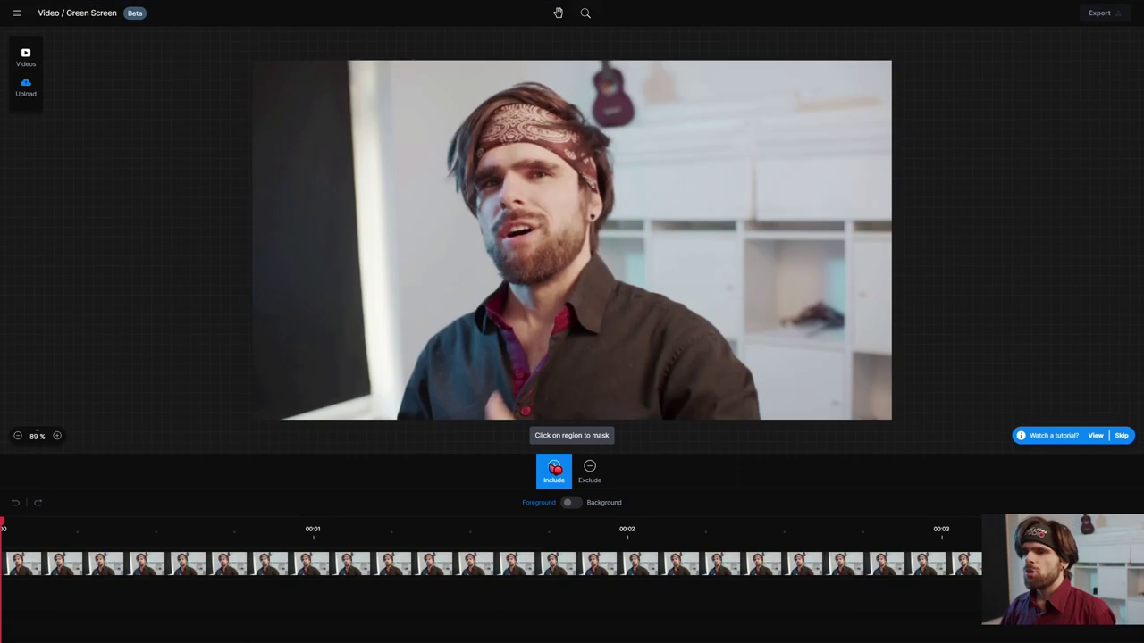
# Place an include point on the presenter's face so he is masked in green.
pyautogui.click(533, 189)
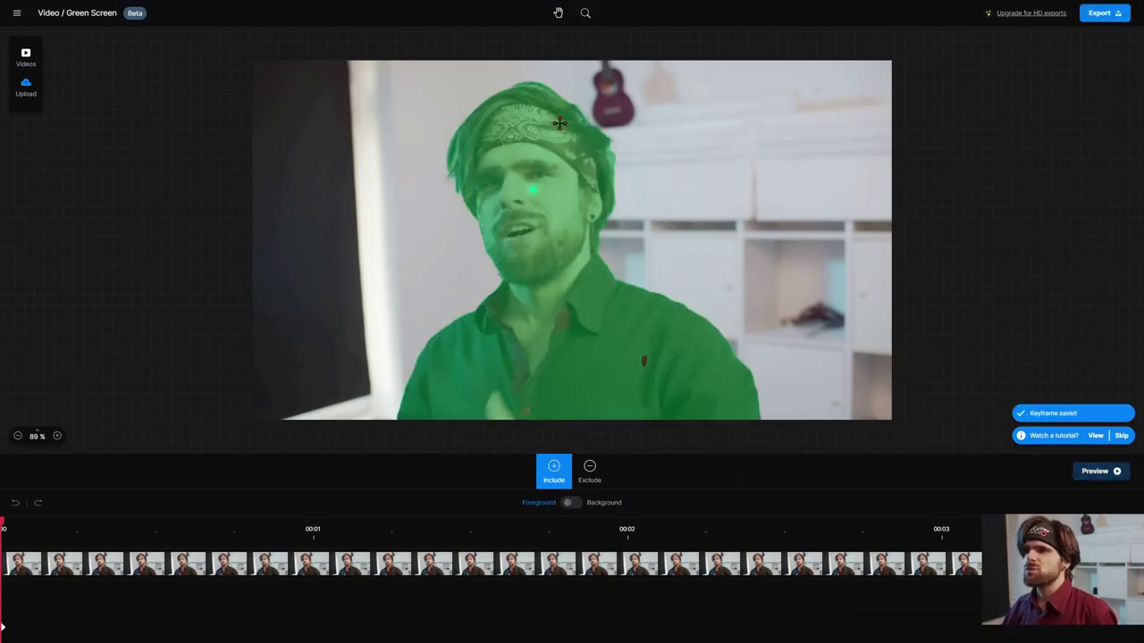
pyautogui.scroll(5, 645, 367)
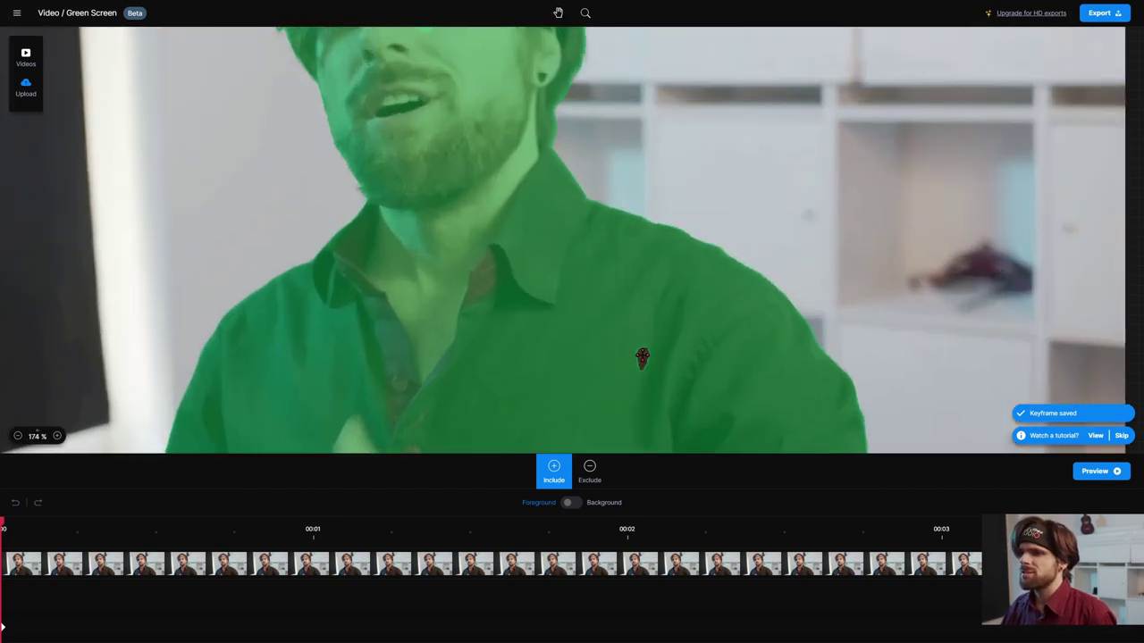
pyautogui.scroll(-3, 470, 332)
pyautogui.scroll(-2, 467, 327)
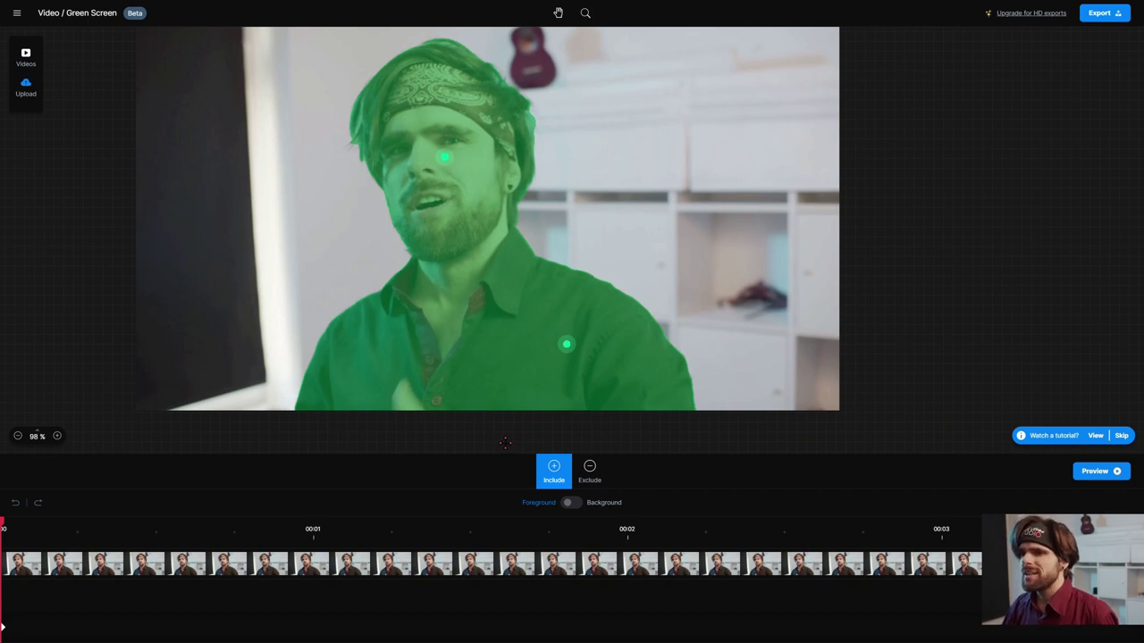
pyautogui.scroll(5, 541, 122)
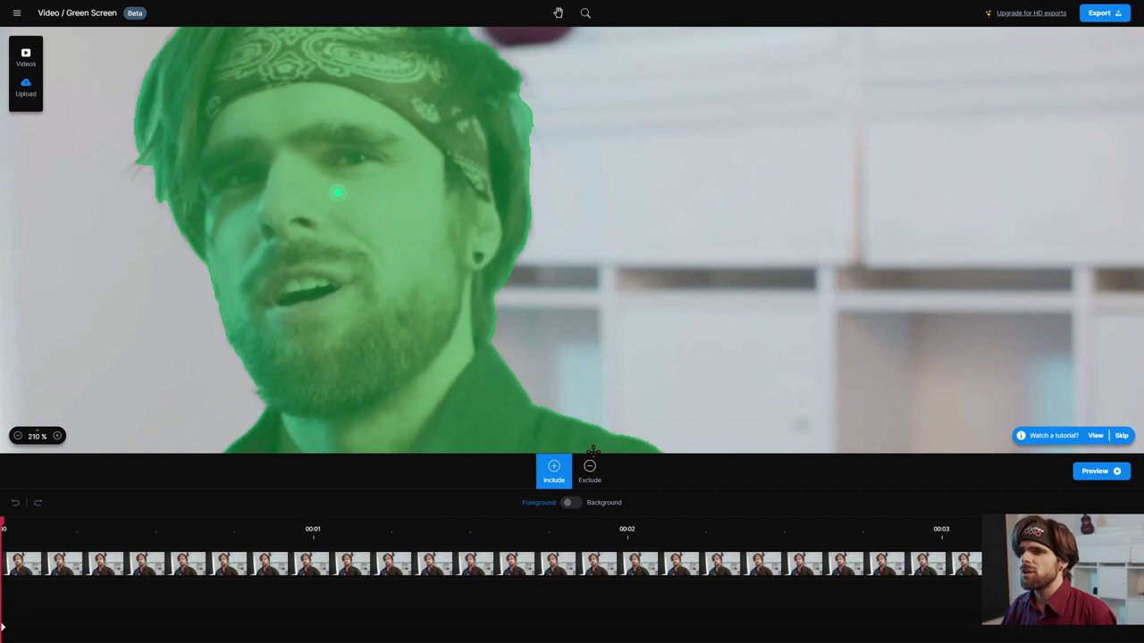
# Add an exclude point beside the presenter's hair and play the clip to check the mask.
pyautogui.click(590, 471)
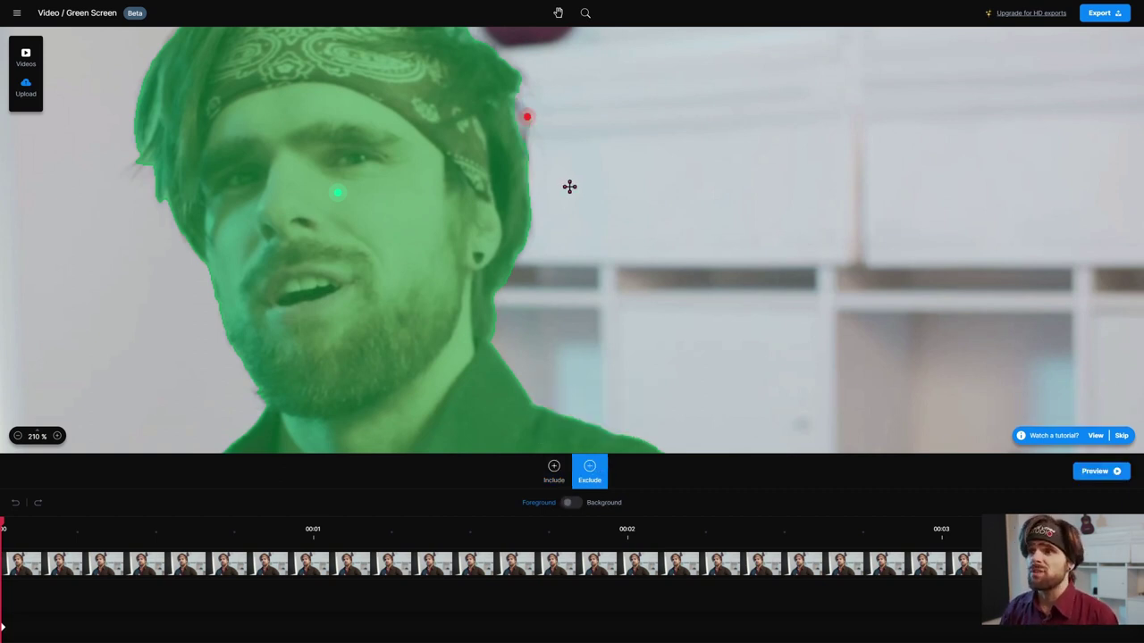
pyautogui.scroll(2, 506, 128)
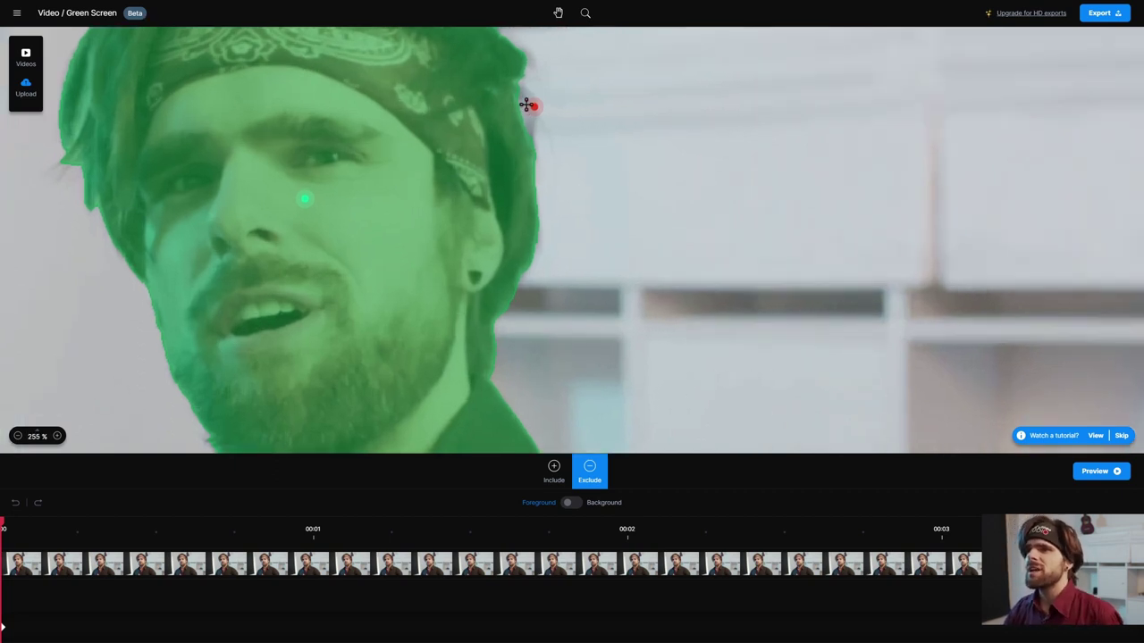
pyautogui.scroll(-4, 511, 131)
pyautogui.scroll(-2, 459, 184)
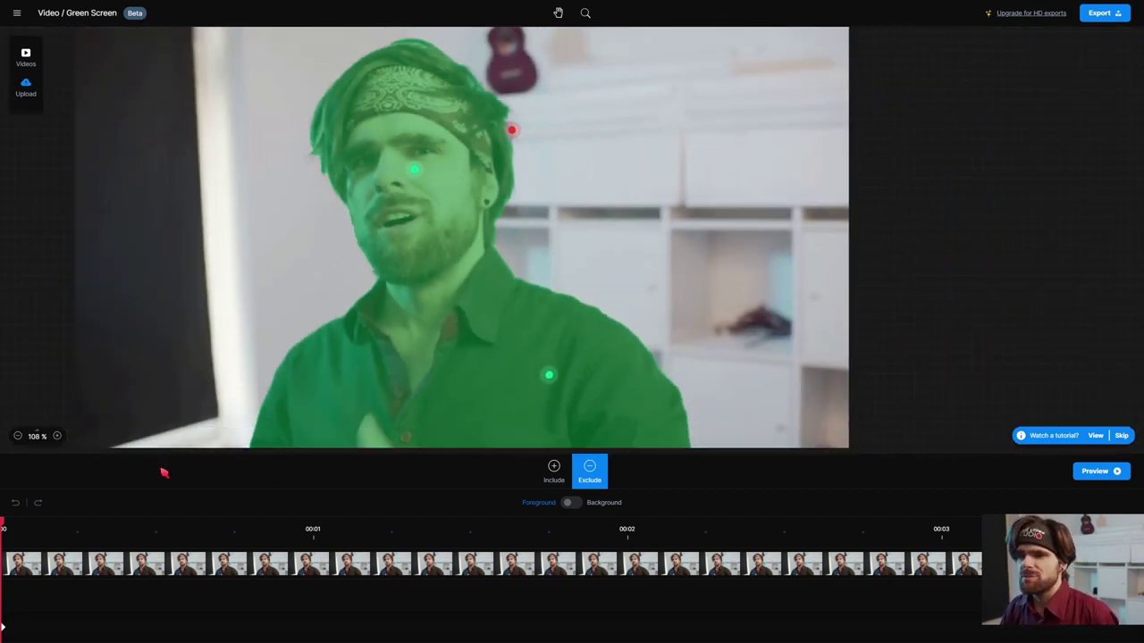
pyautogui.press('space')
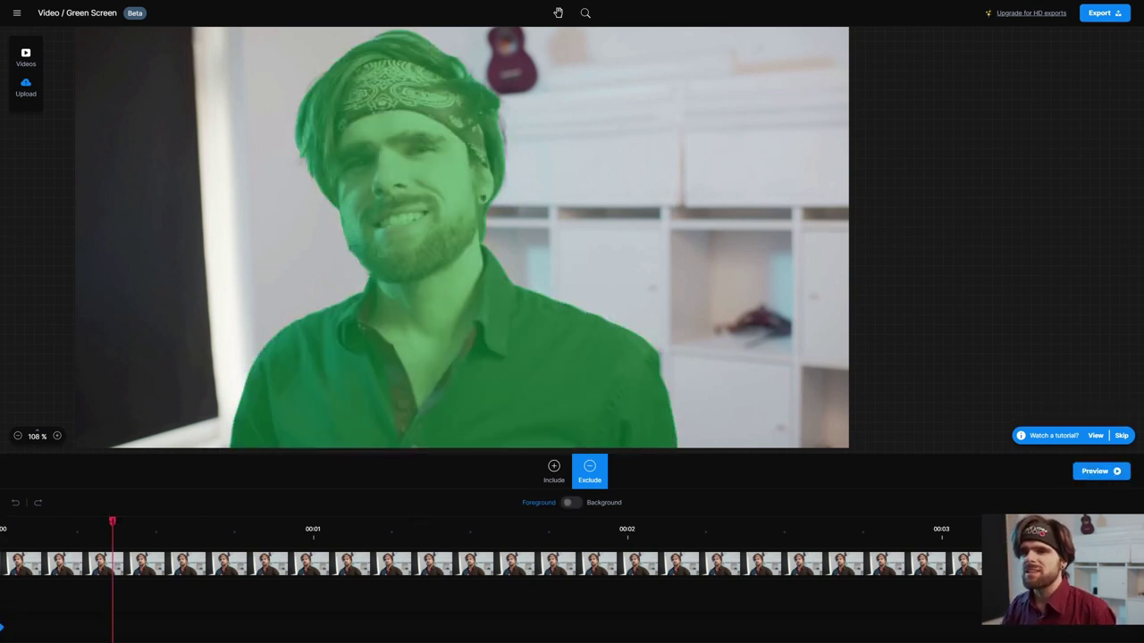
# At about 1 s, add an include point on the unmasked hand, then check the mask near 2.7 s.
pyautogui.press('space')
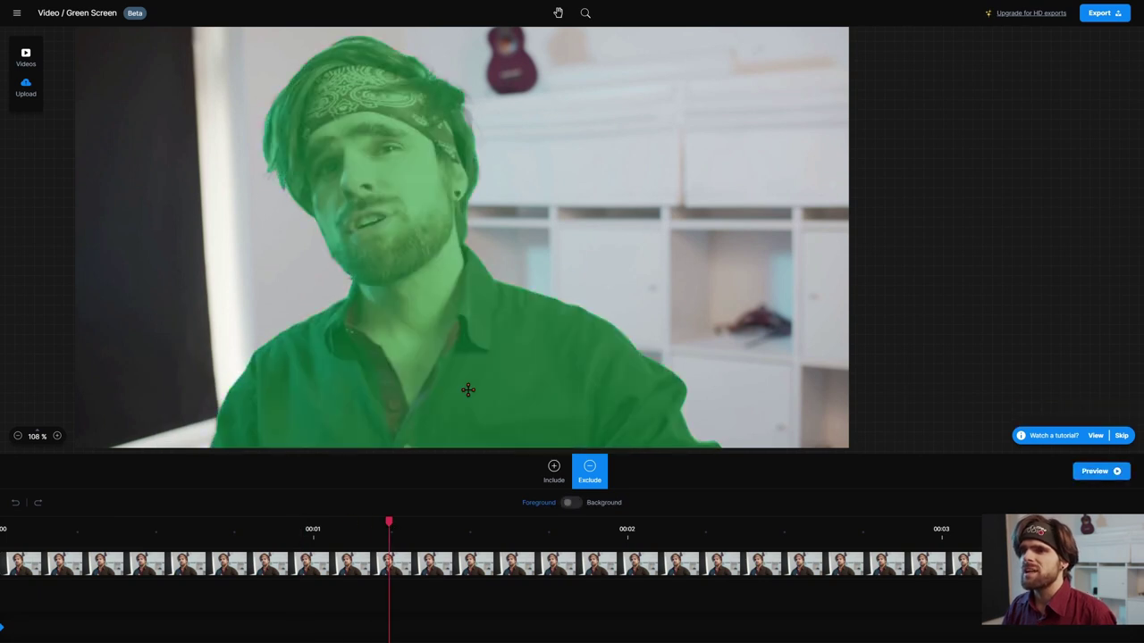
pyautogui.moveTo(388, 522); pyautogui.dragTo(339, 522)
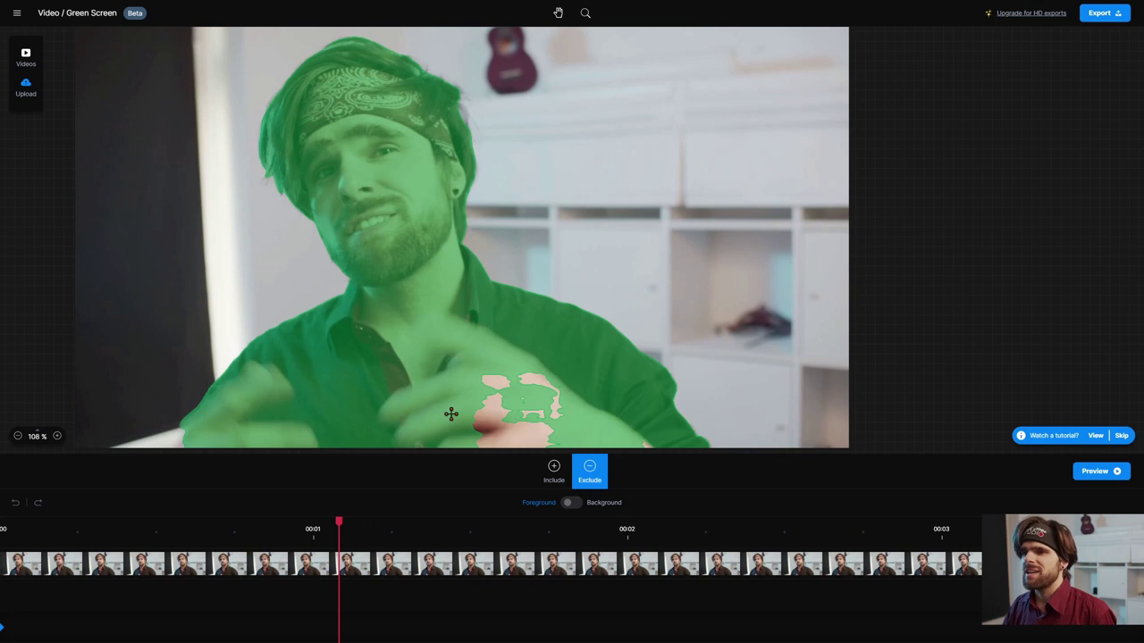
pyautogui.click(554, 471)
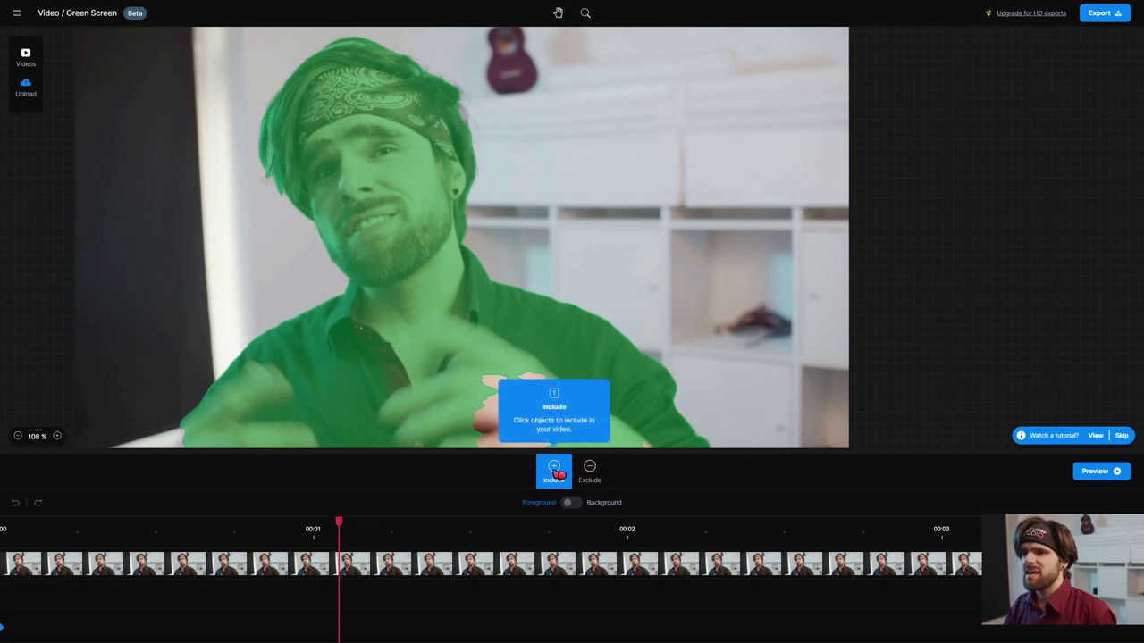
pyautogui.click(520, 402)
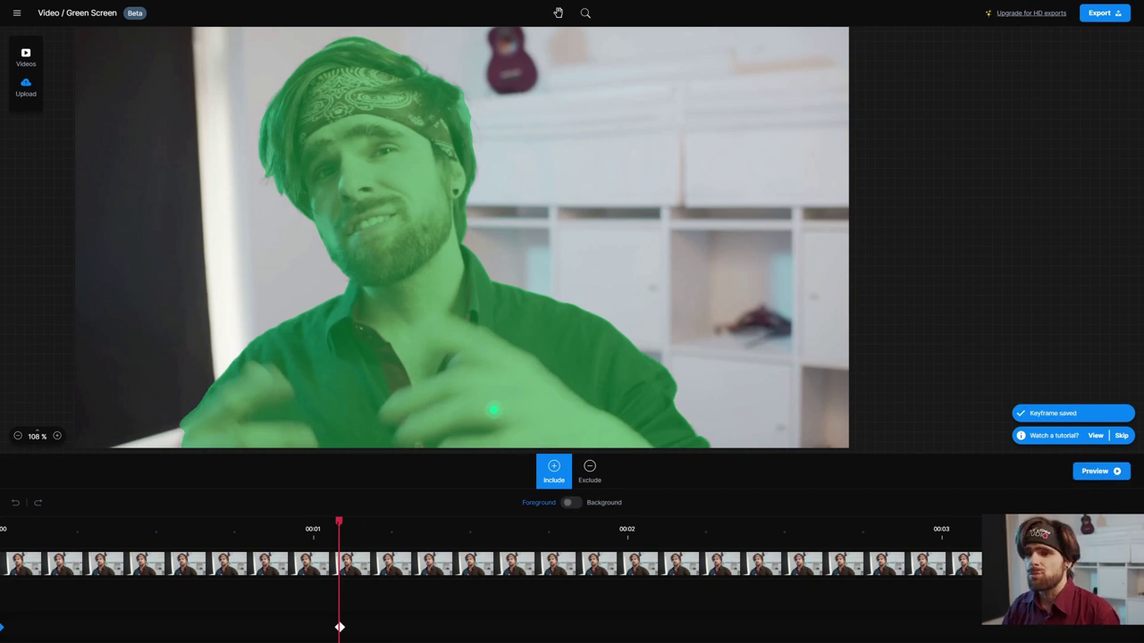
pyautogui.moveTo(339, 521); pyautogui.dragTo(841, 521)
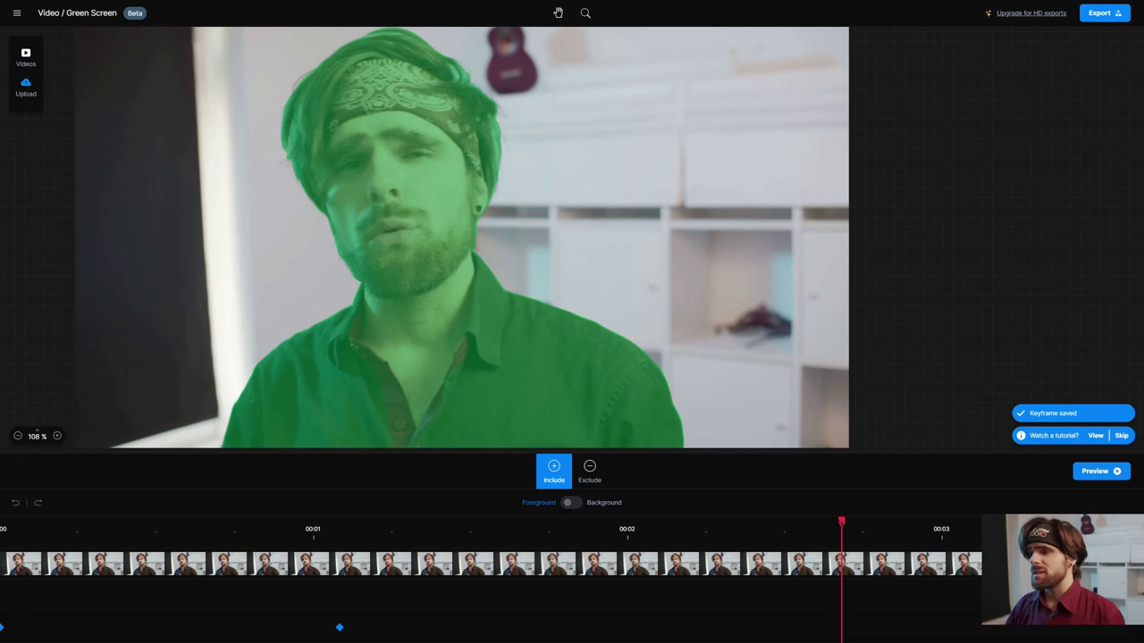
# Track the mask through the clip and export it at SD 640 × 360 with a green background.
pyautogui.click(1096, 475)
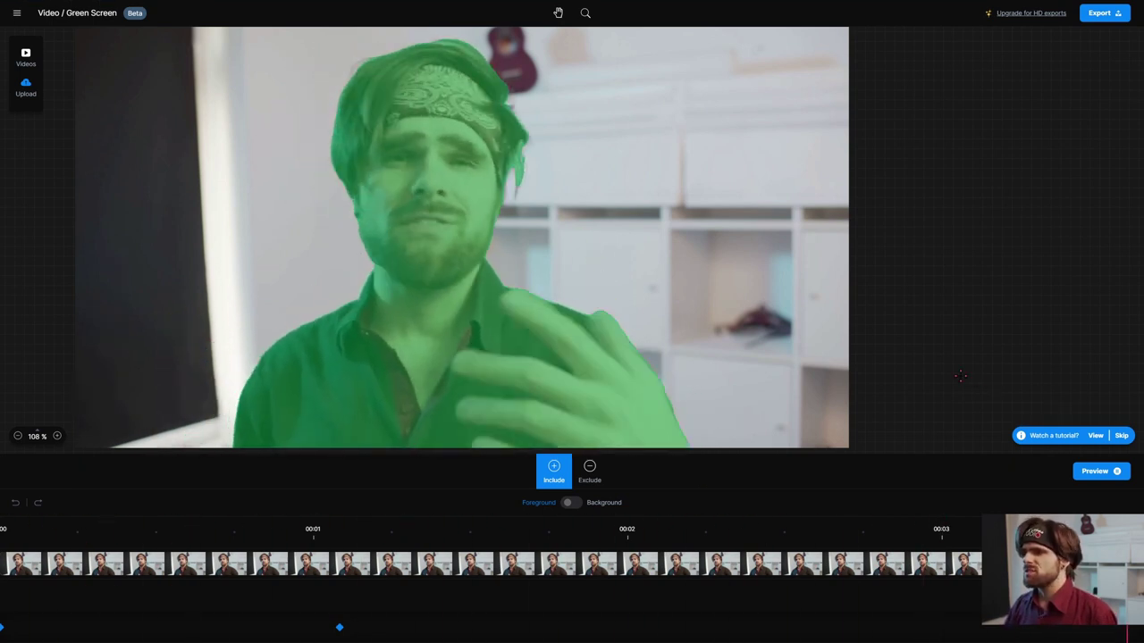
pyautogui.click(1114, 17)
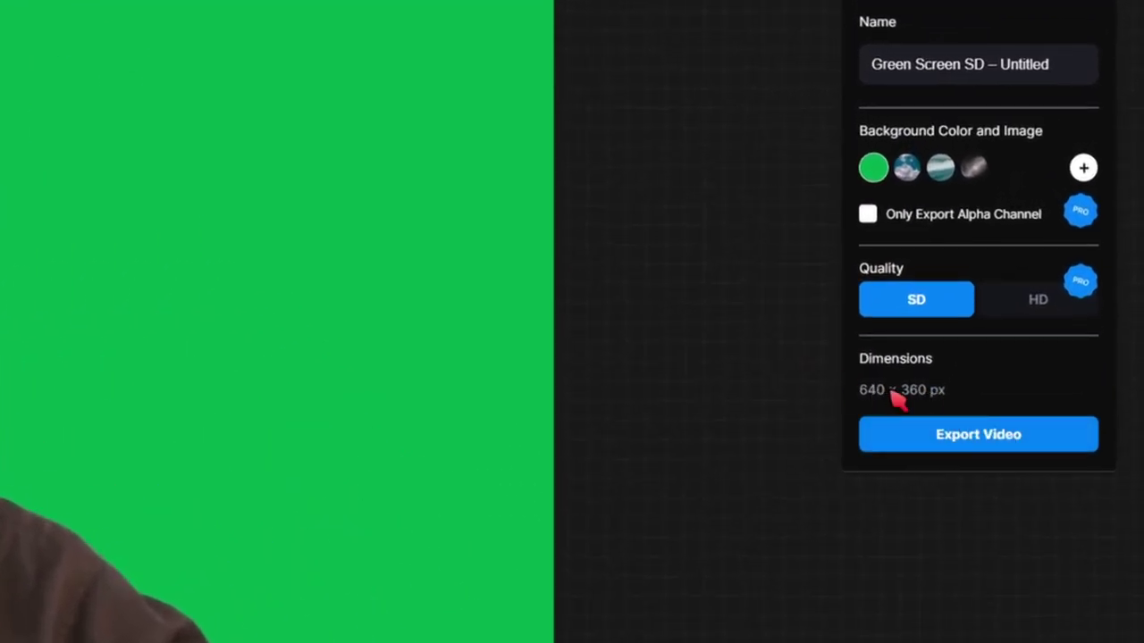
pyautogui.click(992, 432)
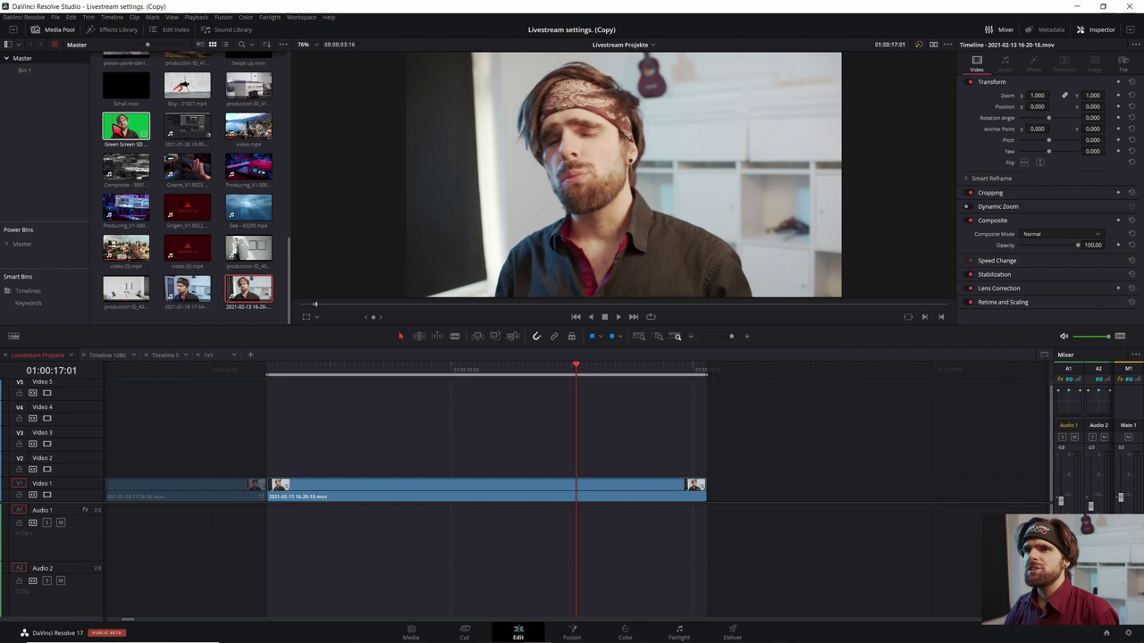
# Place Green Screen SD – Untitled.mp4 on Video 2, aligned and trimmed to match the interview clip.
pyautogui.moveTo(126, 126); pyautogui.dragTo(284, 465)
pyautogui.moveTo(434, 467); pyautogui.dragTo(421, 467)
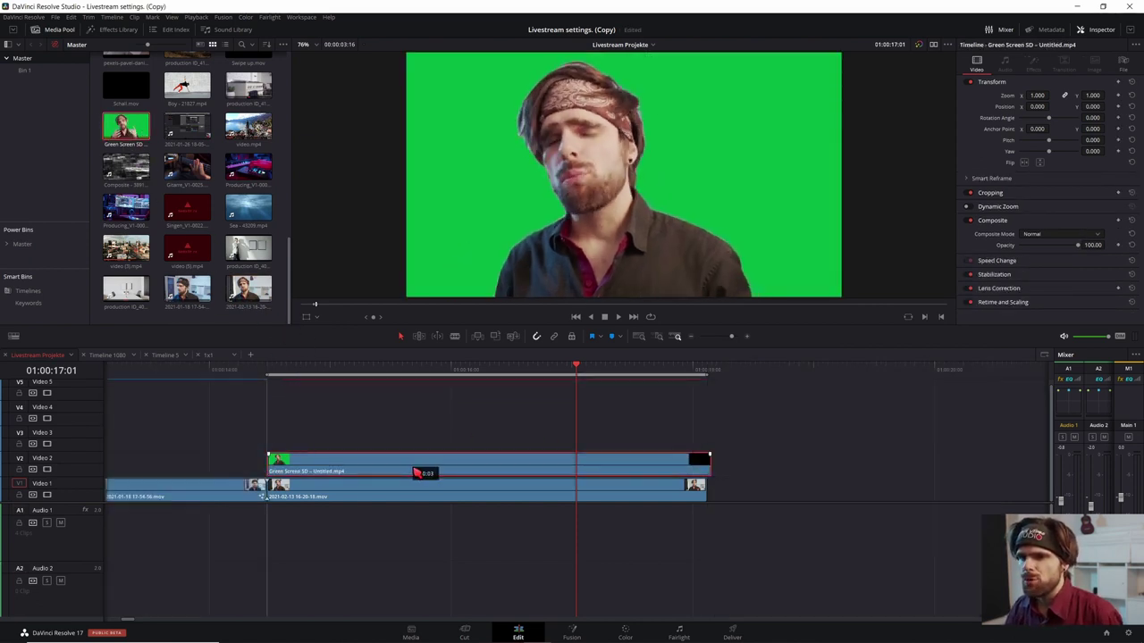
pyautogui.moveTo(507, 476); pyautogui.dragTo(511, 476)
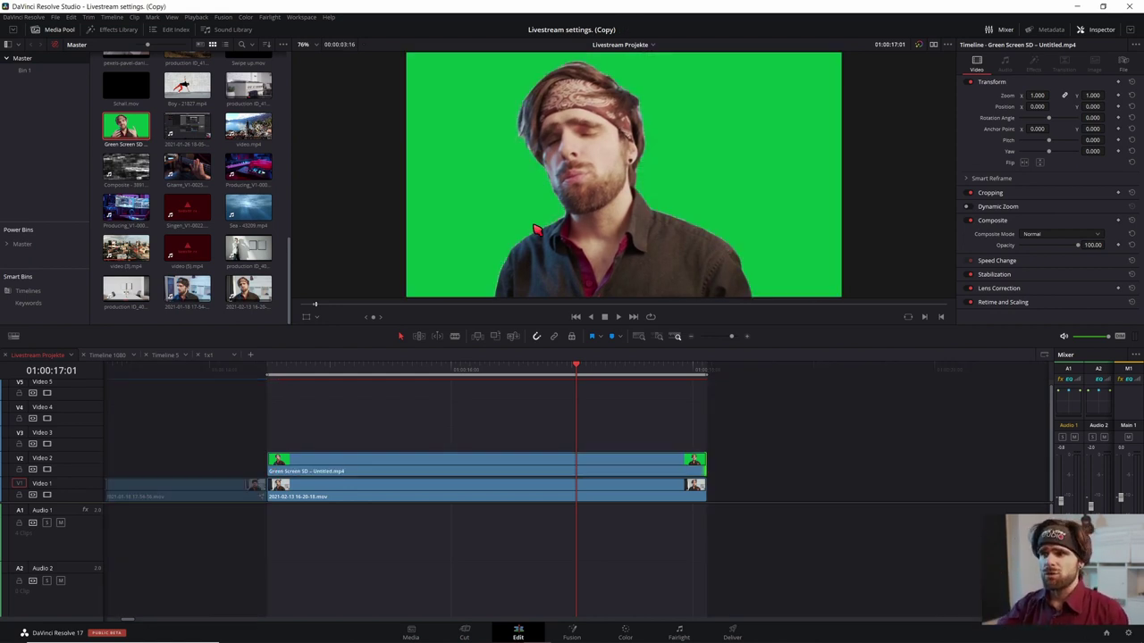
# Select both the green-screen clip and the interview clip beneath it.
pyautogui.scroll(2, 544, 224)
pyautogui.scroll(2, 582, 184)
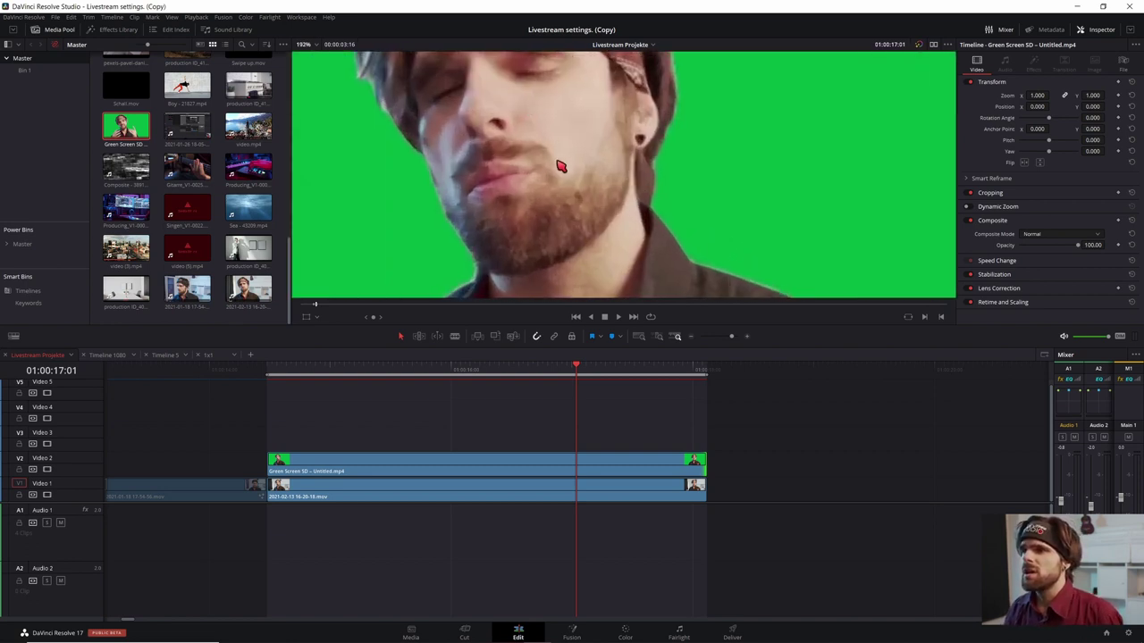
pyautogui.scroll(2, 449, 256)
pyautogui.scroll(-2, 629, 176)
pyautogui.scroll(-2, 618, 178)
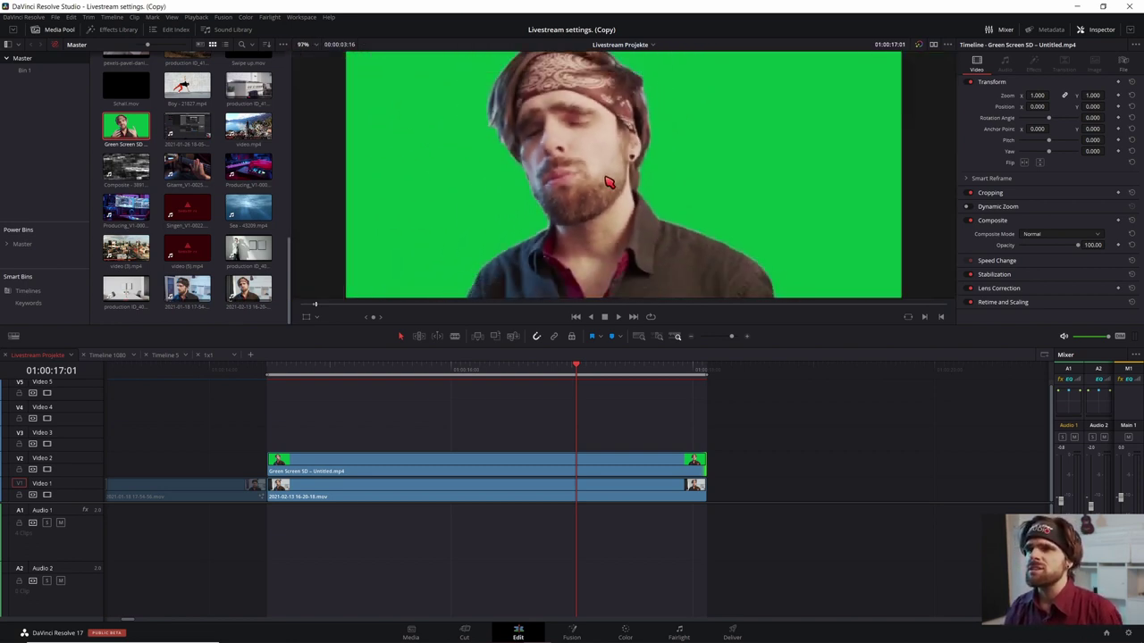
pyautogui.scroll(-1, 608, 181)
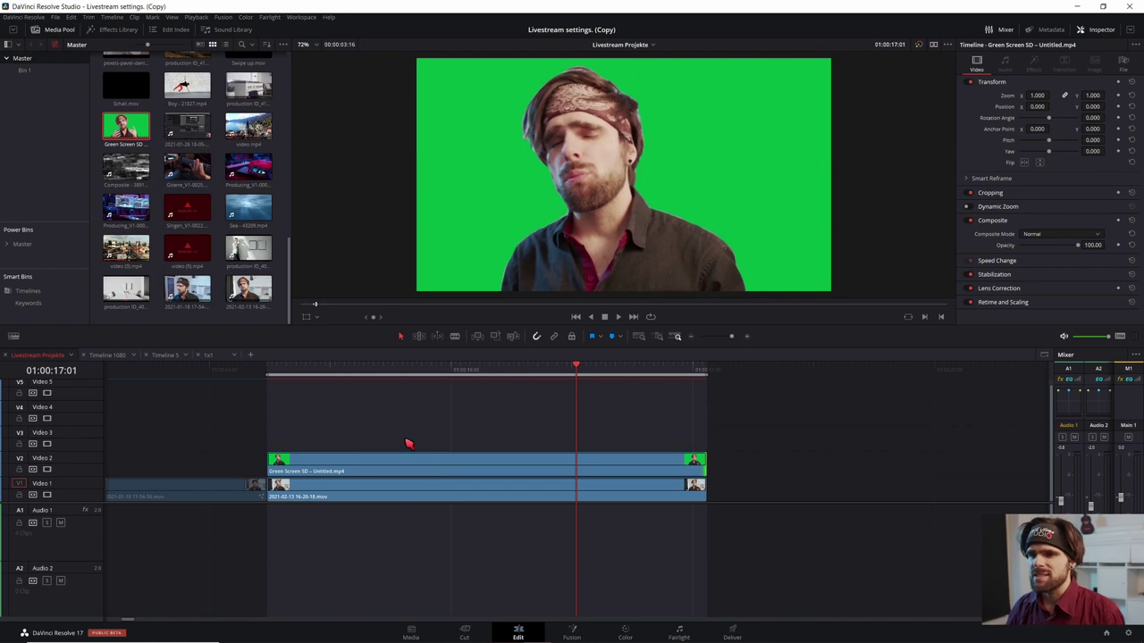
pyautogui.moveTo(374, 423); pyautogui.dragTo(408, 491)
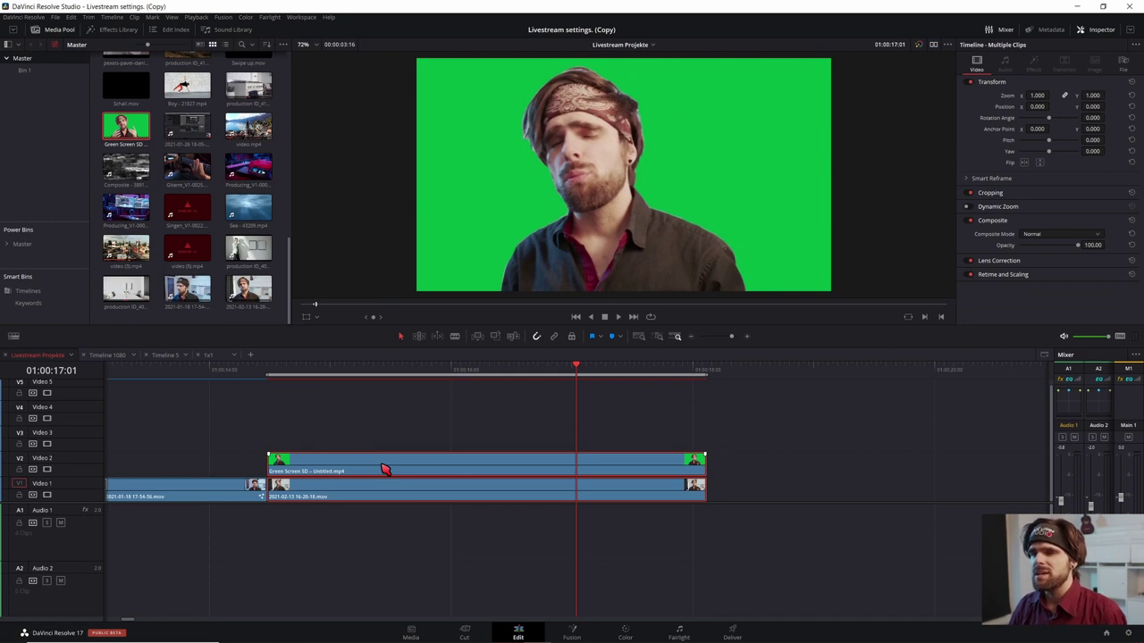
# Combine the two selected clips into a New Fusion Clip.
pyautogui.rightClick(384, 469)
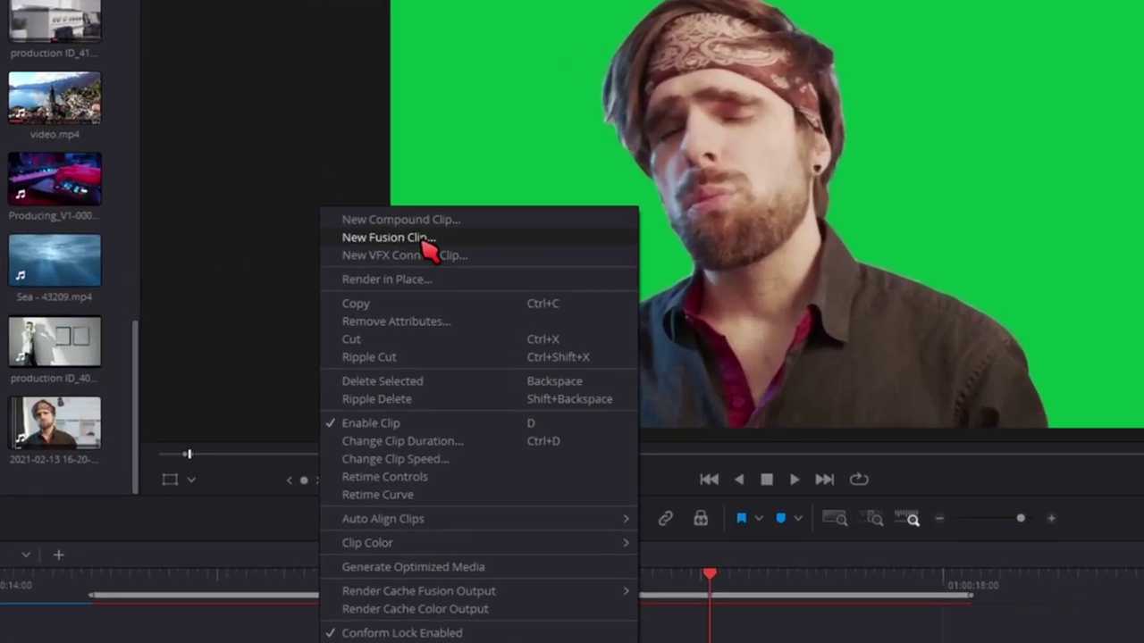
pyautogui.click(425, 243)
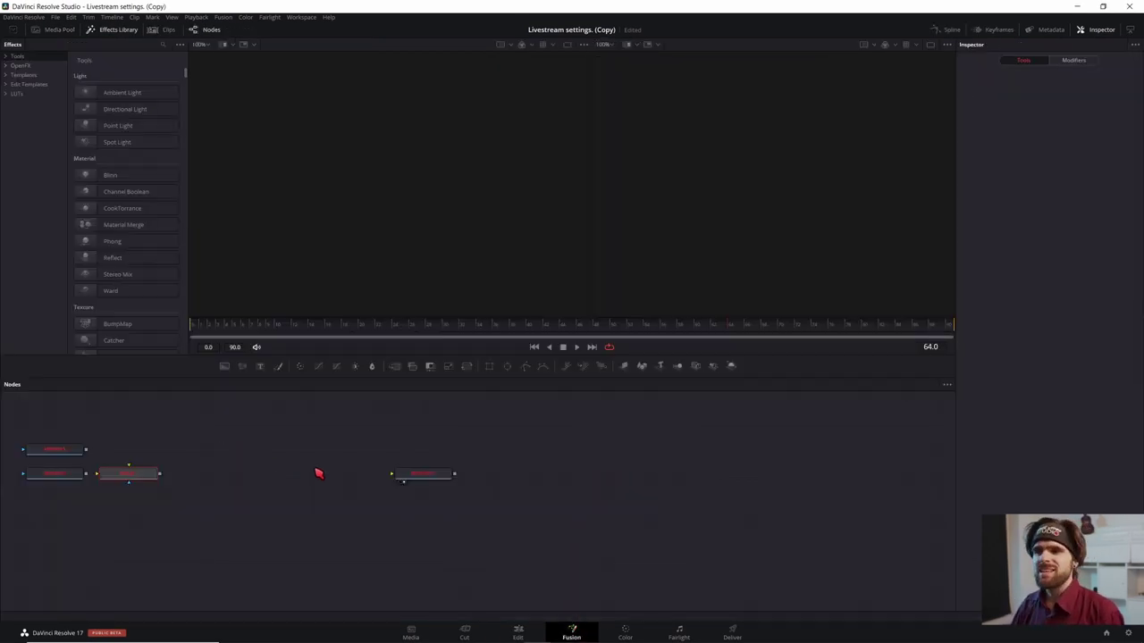
# Add a Delta Keyer after MediaIn2 and sample the green screen as its background colour.
pyautogui.click(414, 475)
pyautogui.press('1')
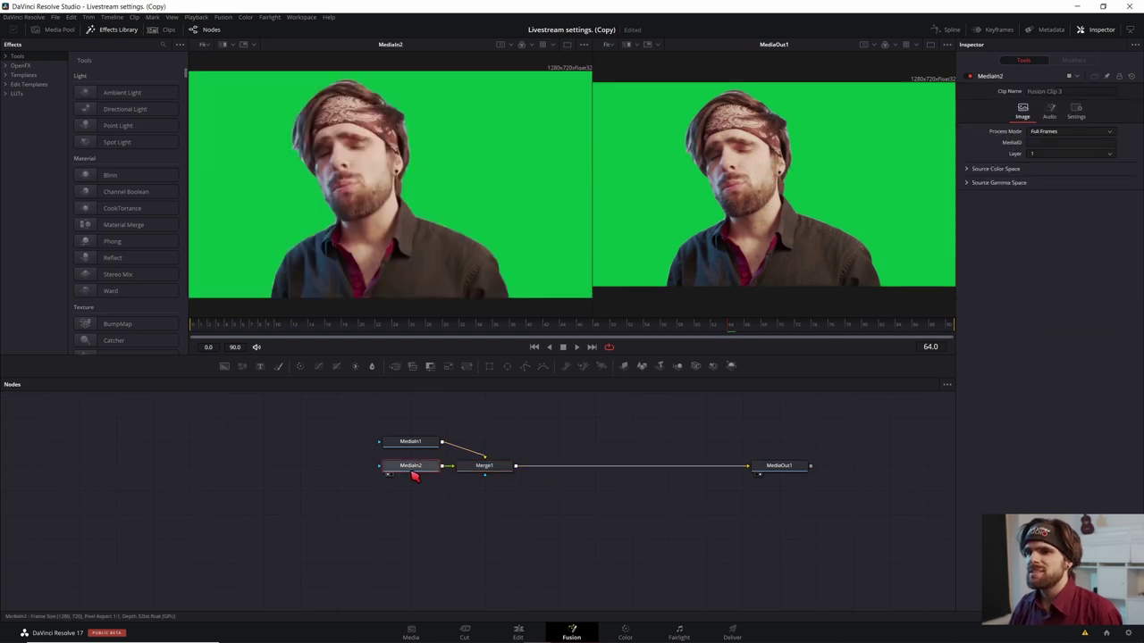
pyautogui.moveTo(414, 476); pyautogui.dragTo(156, 476)
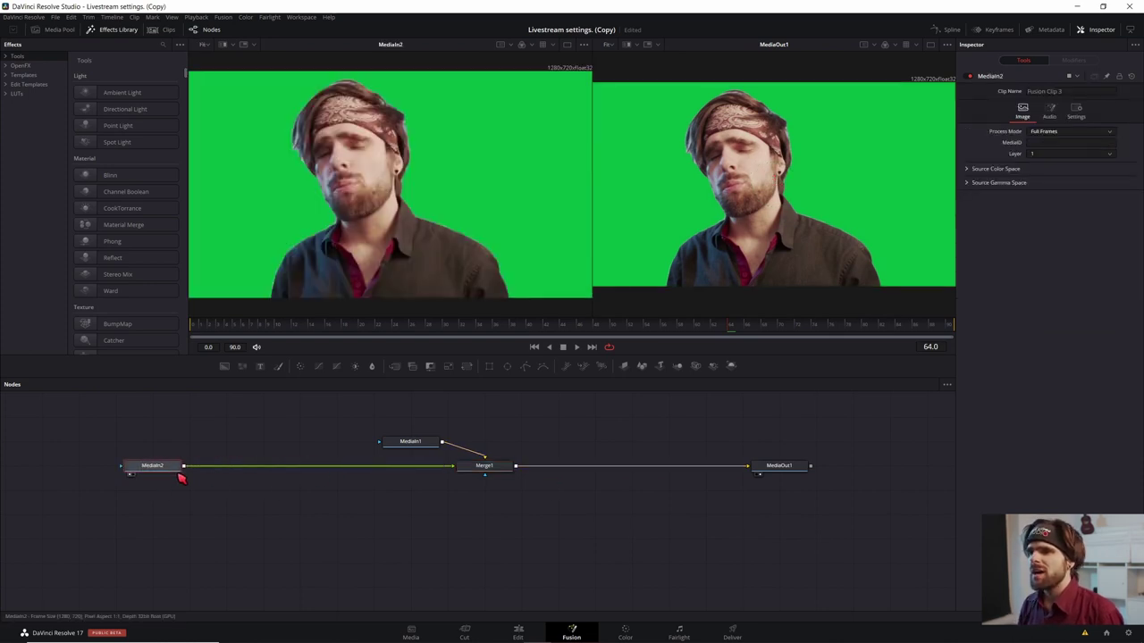
pyautogui.hotkey('shift', 'space')
pyautogui.write('DELT')
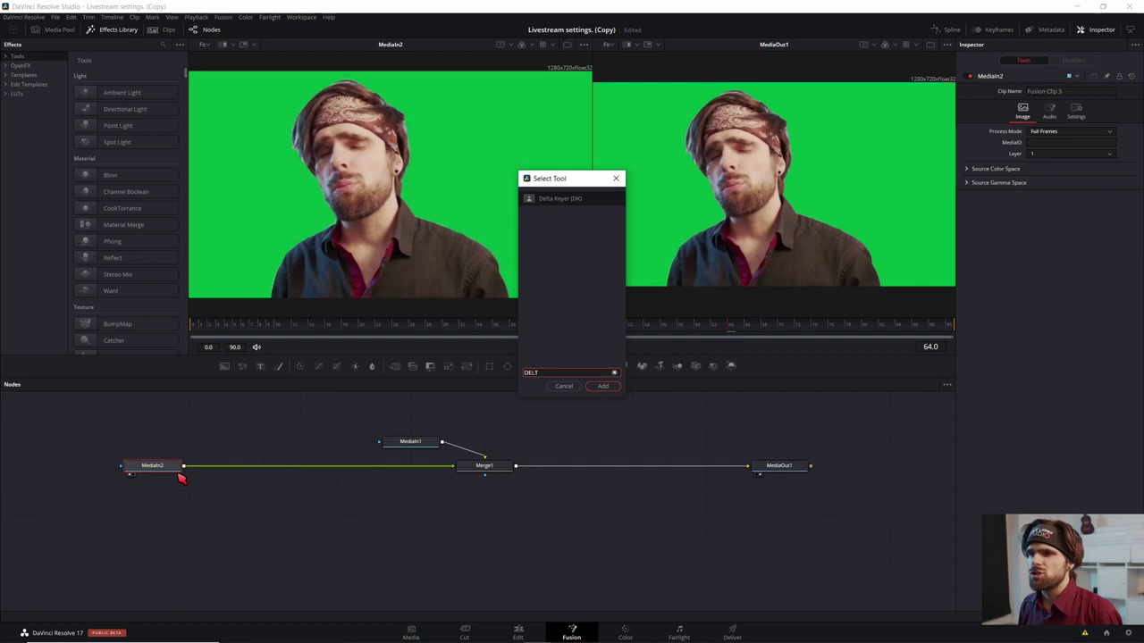
pyautogui.press('Return')
pyautogui.press('1')
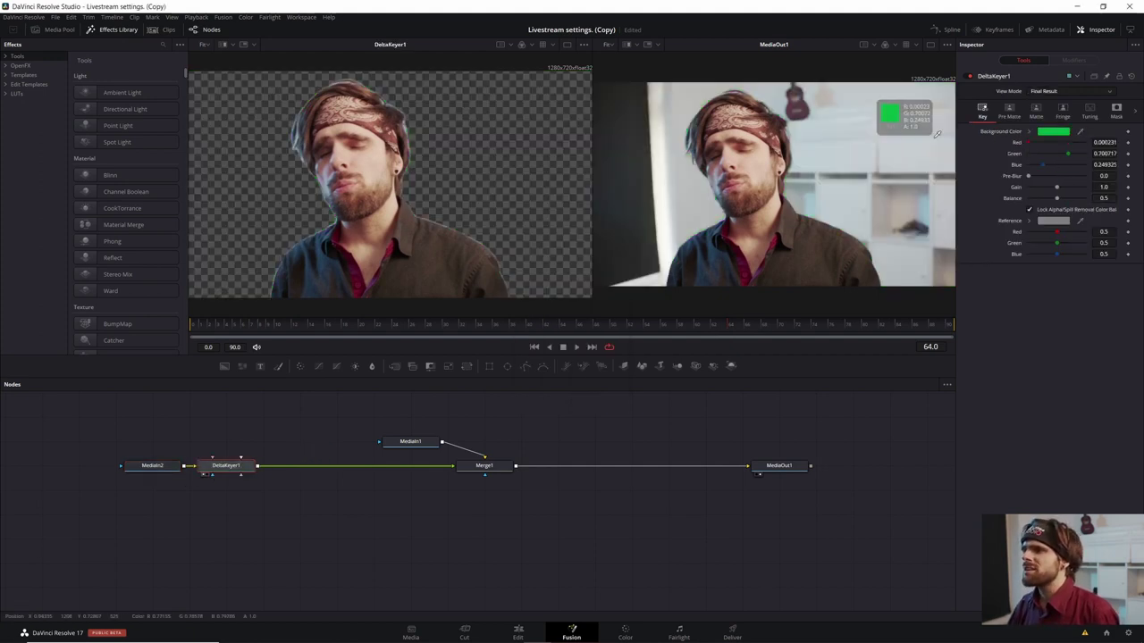
pyautogui.moveTo(1081, 131); pyautogui.dragTo(719, 237)
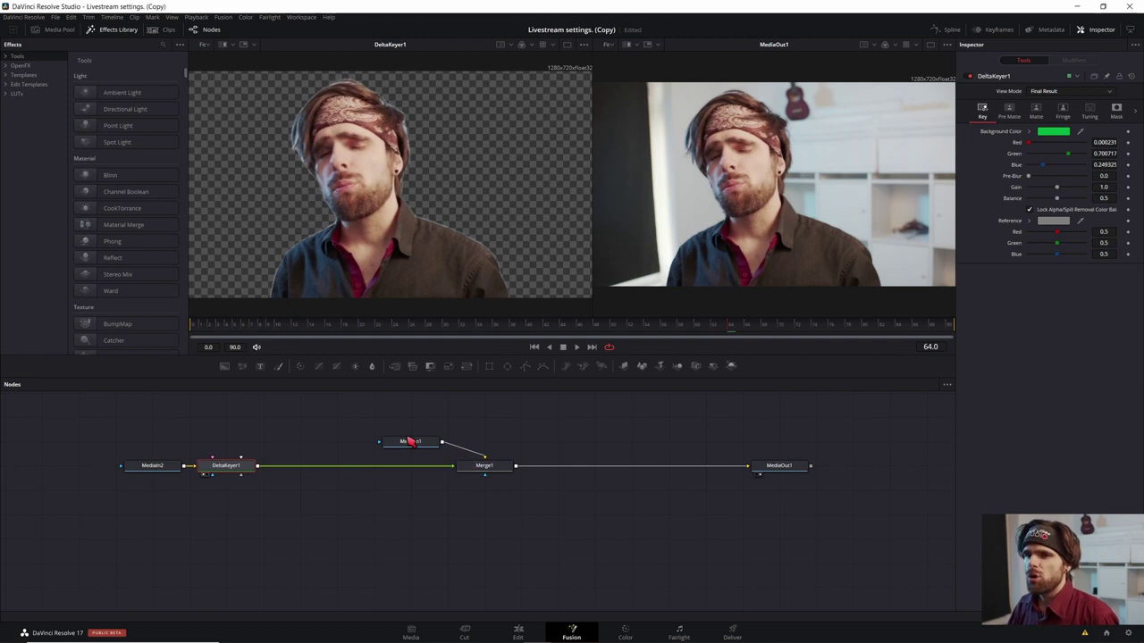
pyautogui.moveTo(453, 465)
pyautogui.mouseDown()
pyautogui.moveTo(370, 463)
pyautogui.moveTo(393, 446)
pyautogui.moveTo(410, 467)
pyautogui.mouseUp()
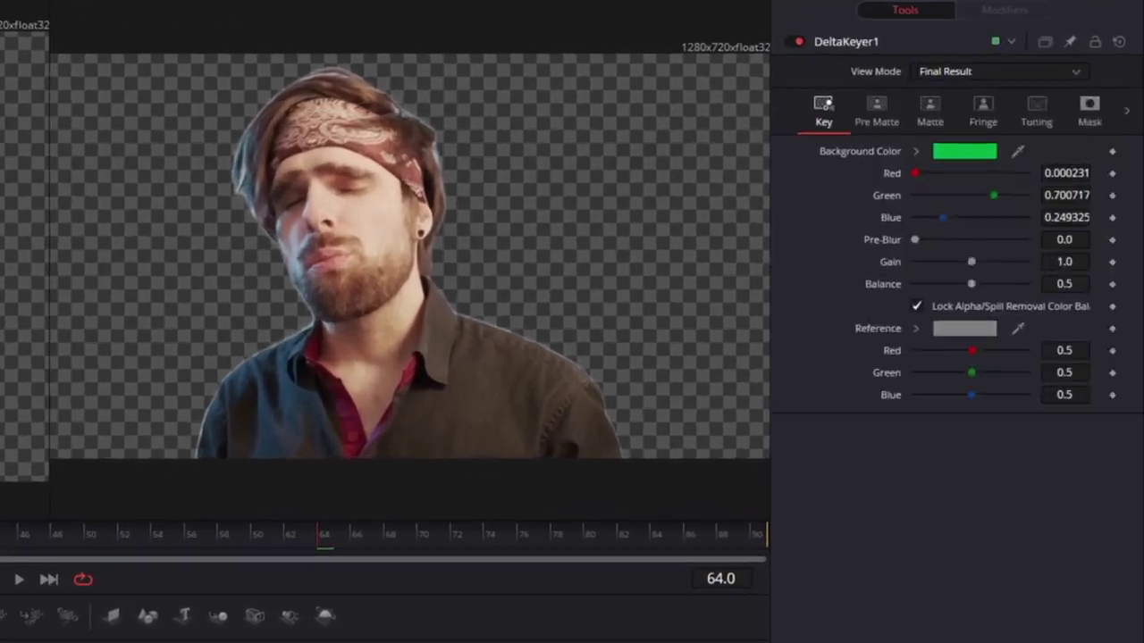
# Set the DeltaKeyer matte Erode/Dilate to -0.0022, then return to the Edit page.
pyautogui.click(934, 111)
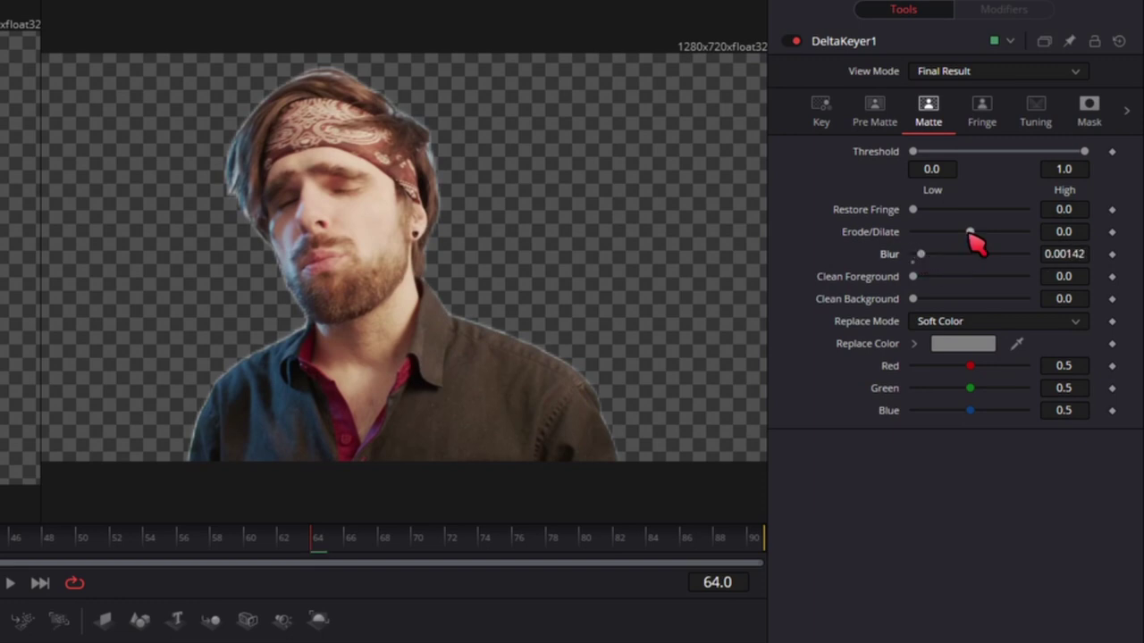
pyautogui.moveTo(969, 234); pyautogui.dragTo(965, 234)
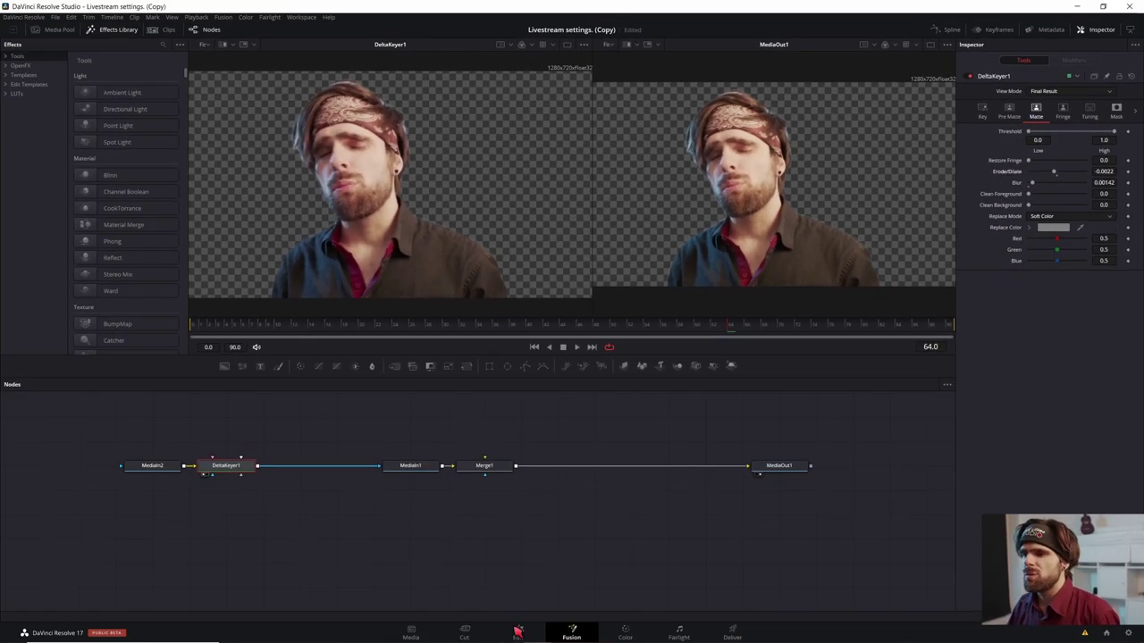
pyautogui.click(516, 631)
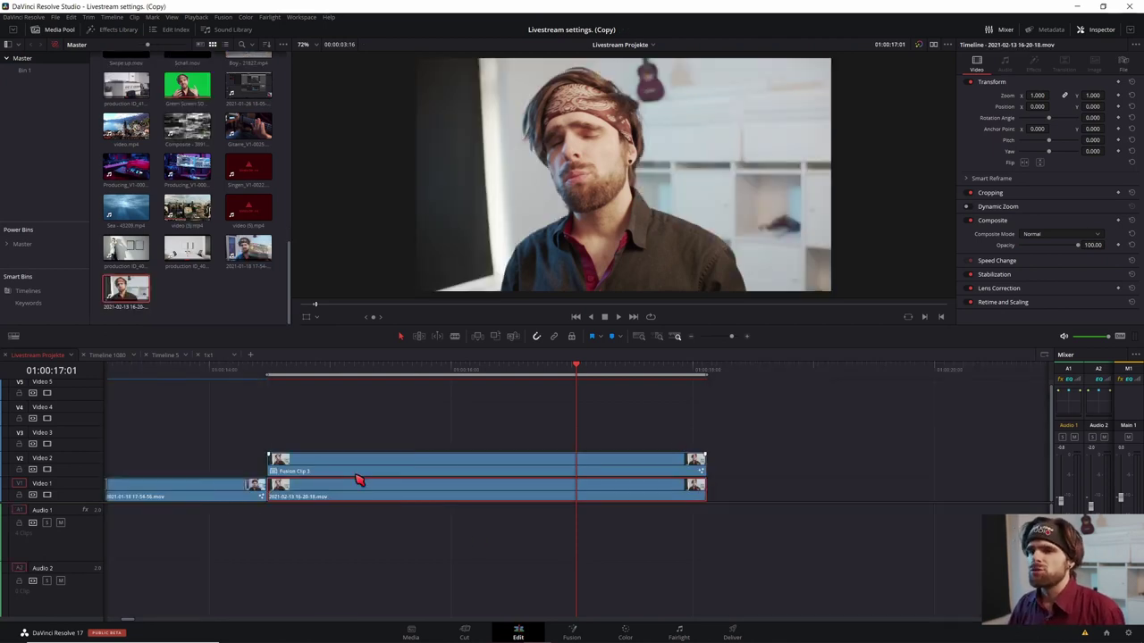
# Move Fusion Clip 3 to Video 3, add a Text title on Video 2, and set its Position X to 465.
pyautogui.moveTo(356, 470); pyautogui.dragTo(364, 438)
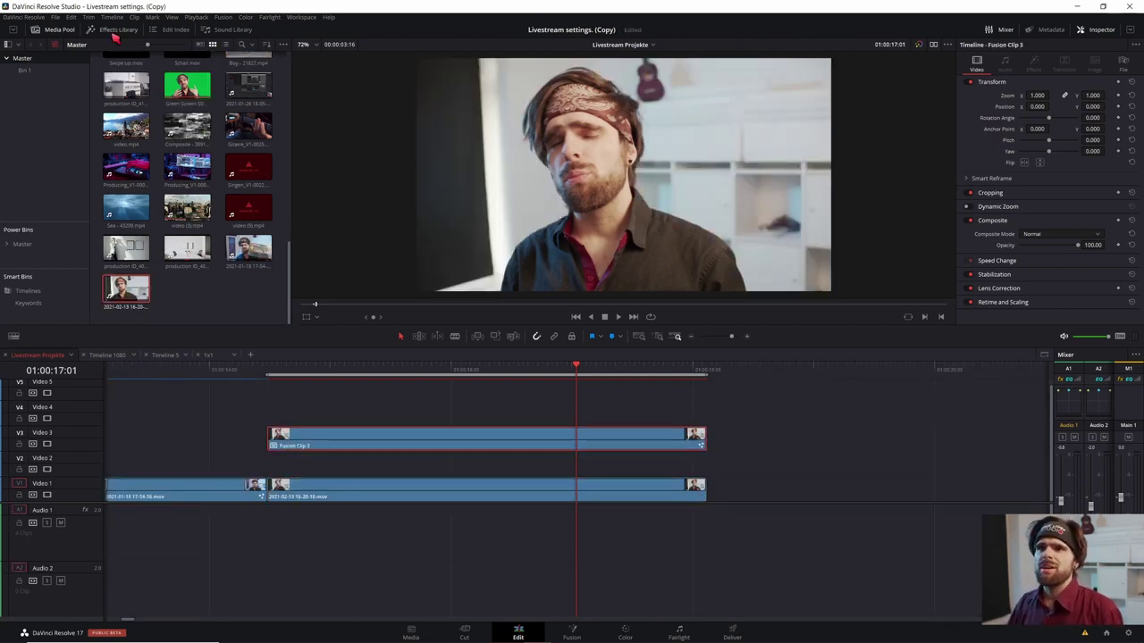
pyautogui.click(114, 31)
pyautogui.click(45, 94)
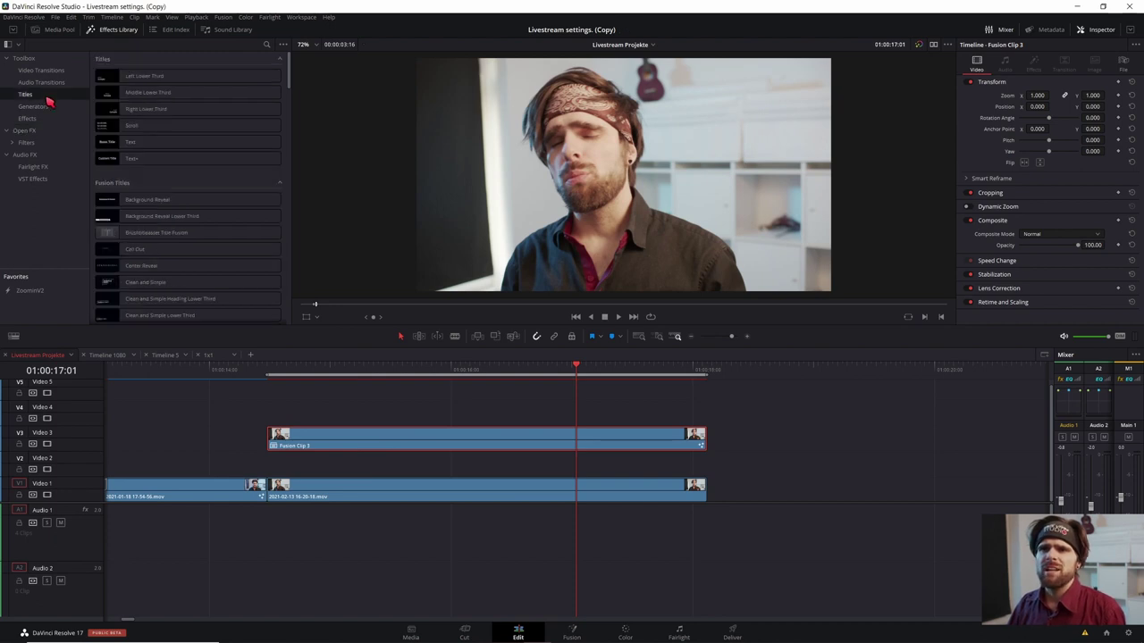
pyautogui.moveTo(139, 142)
pyautogui.mouseDown()
pyautogui.moveTo(331, 485)
pyautogui.moveTo(273, 465)
pyautogui.mouseUp()
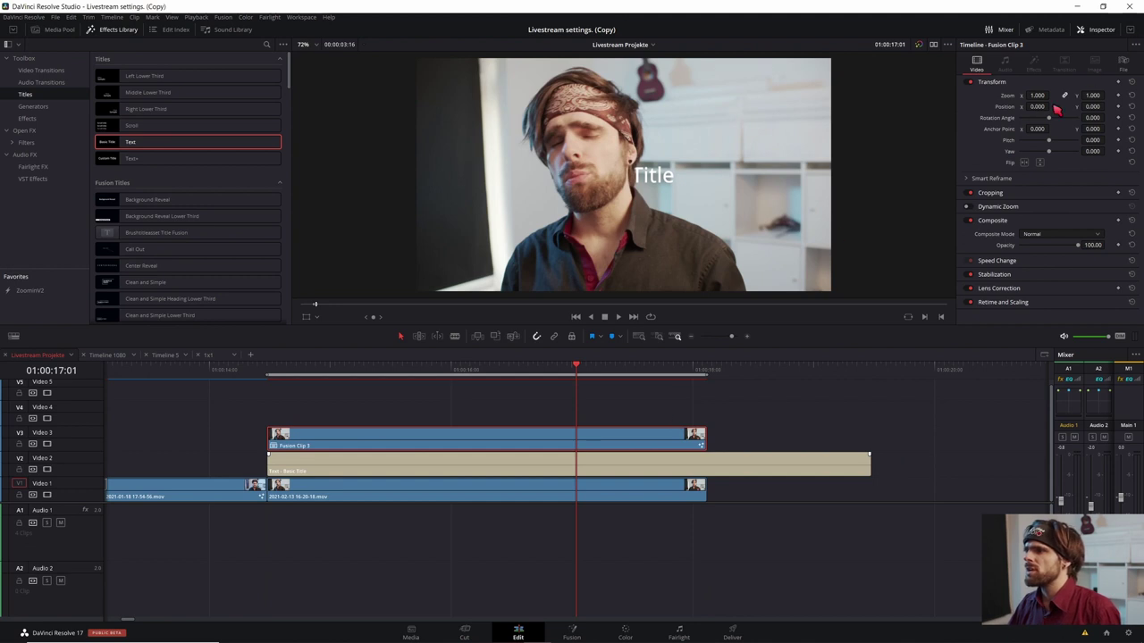
pyautogui.click(677, 463)
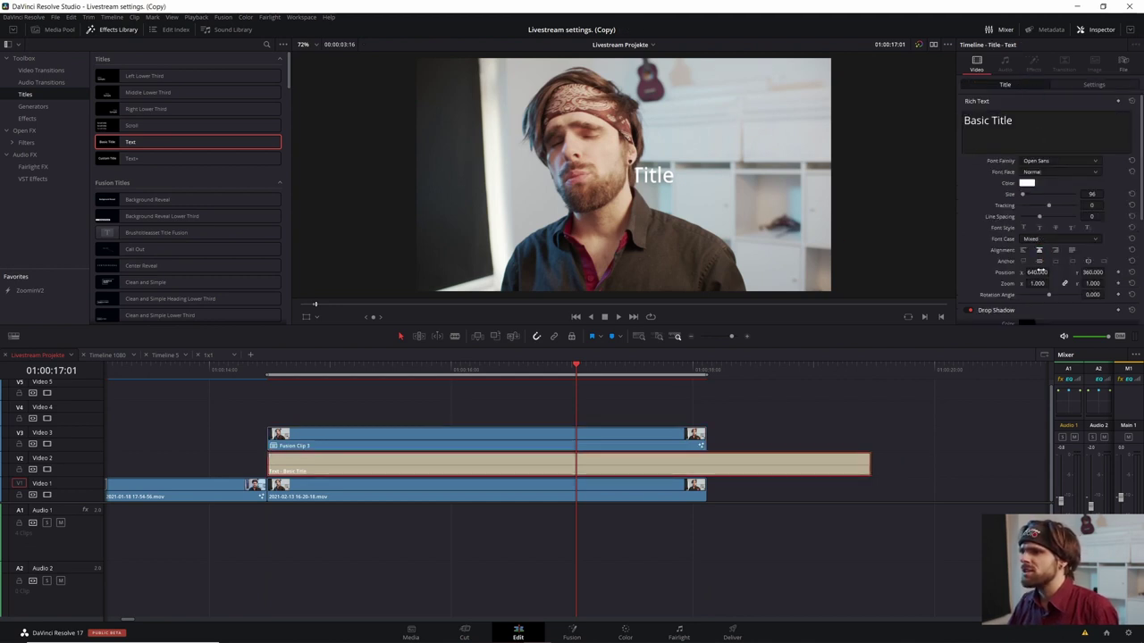
pyautogui.moveTo(1037, 271); pyautogui.dragTo(1073, 272)
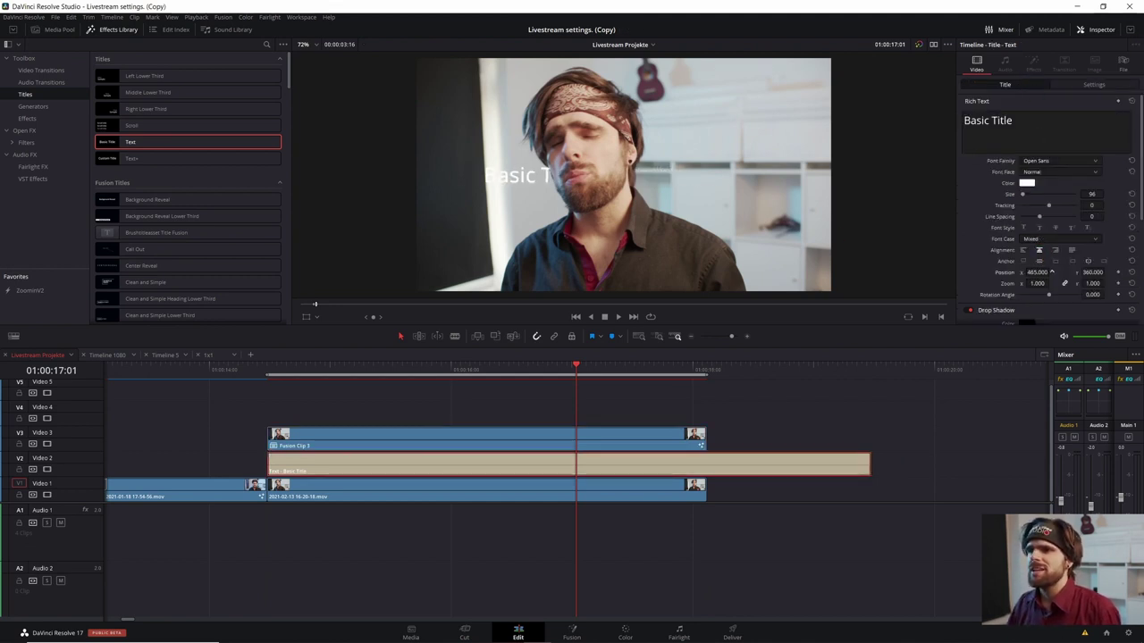